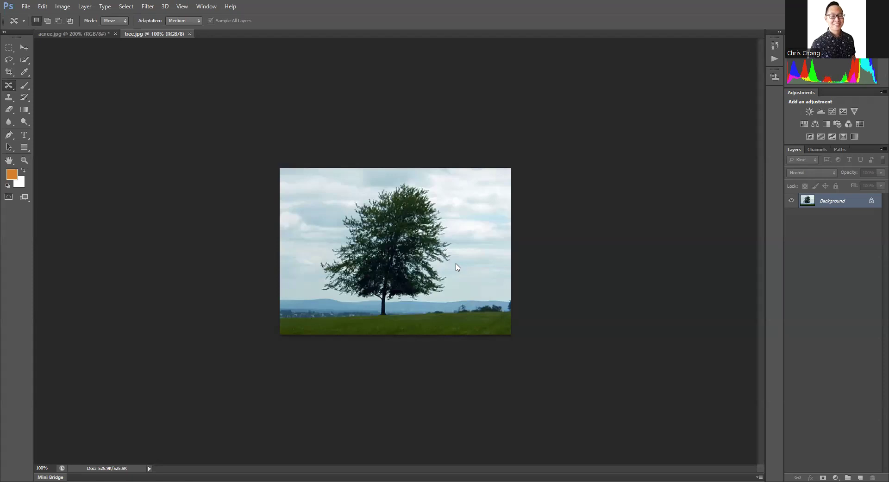
Step: Outline the whole tree, including its trunk, with the Content-Aware Move tool
click(8, 86)
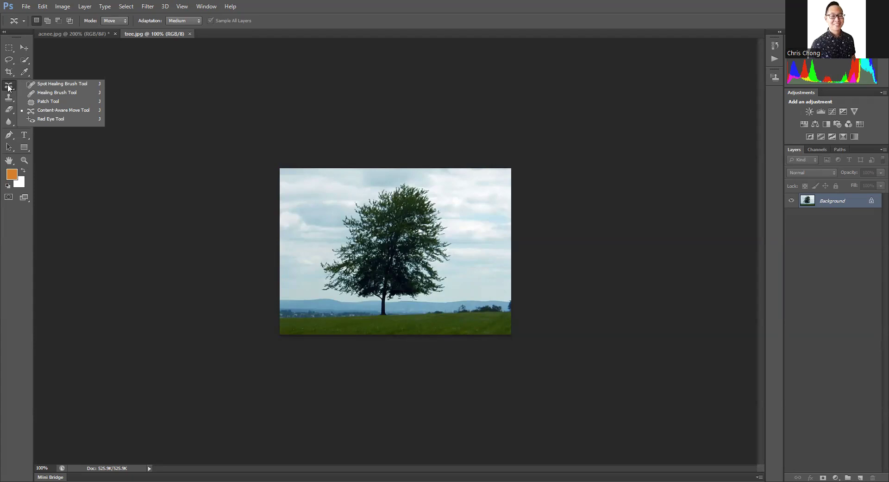
click(8, 87)
click(8, 86)
click(71, 110)
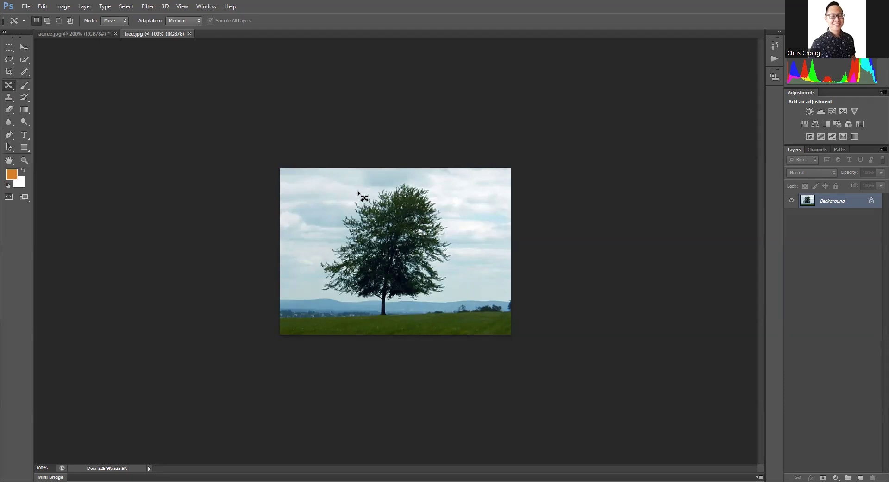
mouse_move(362, 195)
mouse_down()
mouse_move(326, 228)
mouse_move(309, 269)
mouse_move(327, 296)
mouse_move(369, 301)
mouse_move(387, 318)
mouse_move(392, 301)
mouse_move(434, 296)
mouse_move(454, 262)
mouse_move(452, 220)
mouse_move(433, 189)
mouse_move(411, 183)
mouse_move(357, 197)
mouse_up()
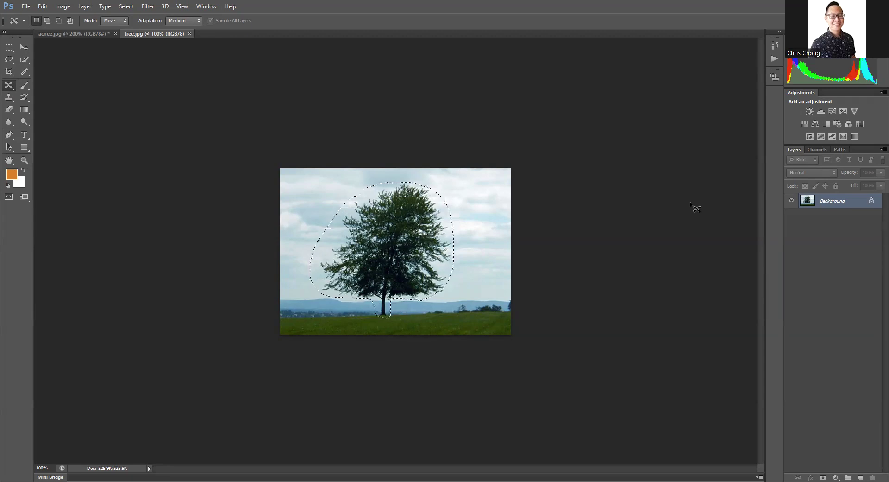
Step: Move the selected tree about 4.8 cm to the right using Move mode and Medium adaptation, and deselect it
click(118, 21)
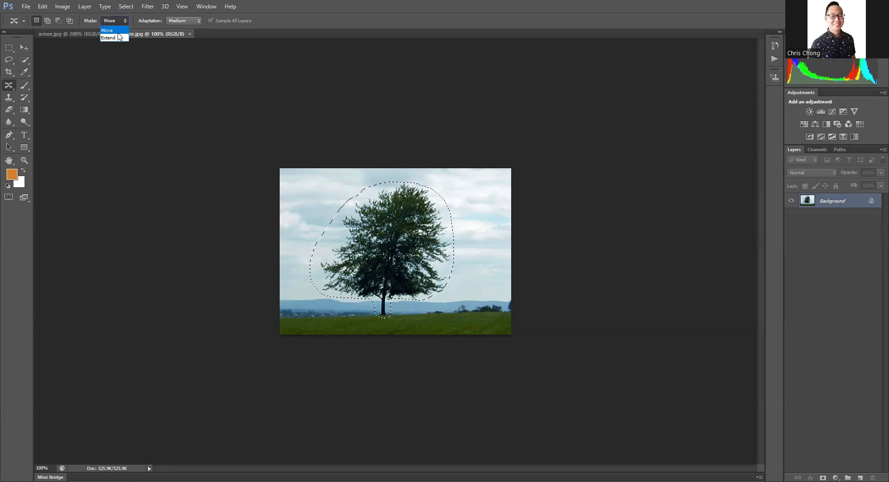
click(109, 30)
click(186, 19)
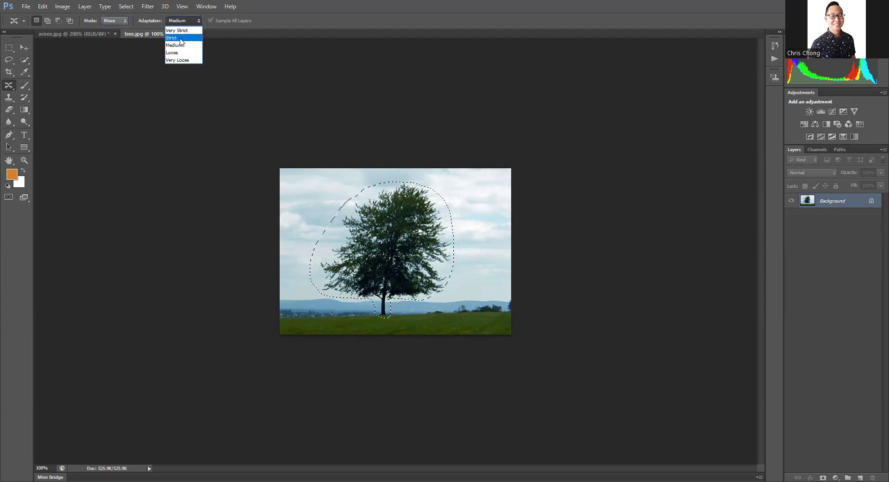
click(180, 45)
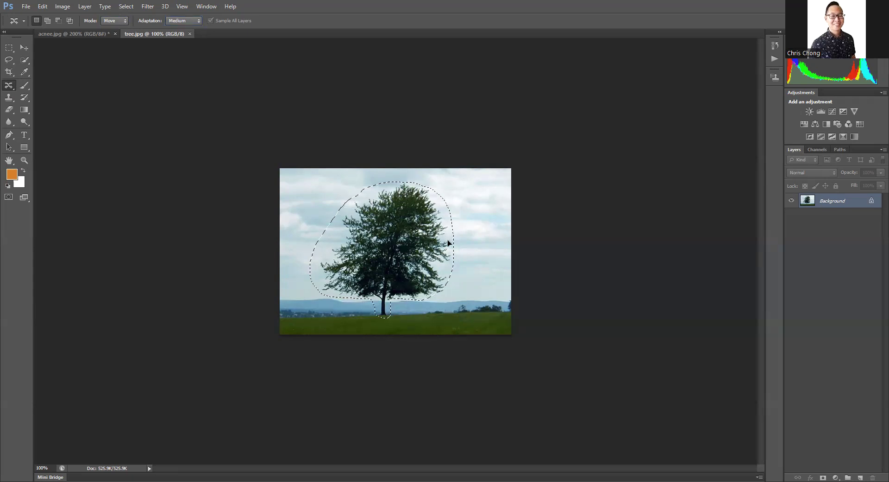
drag(448, 243, 511, 241)
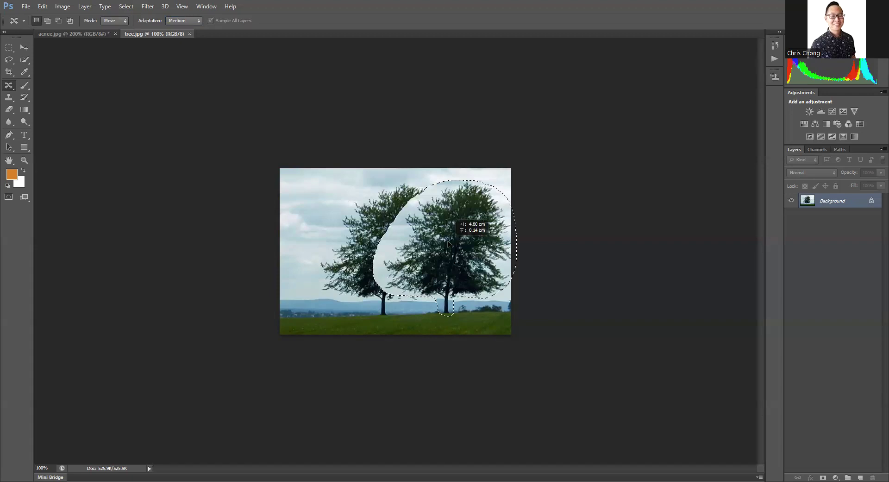
drag(448, 244, 448, 244)
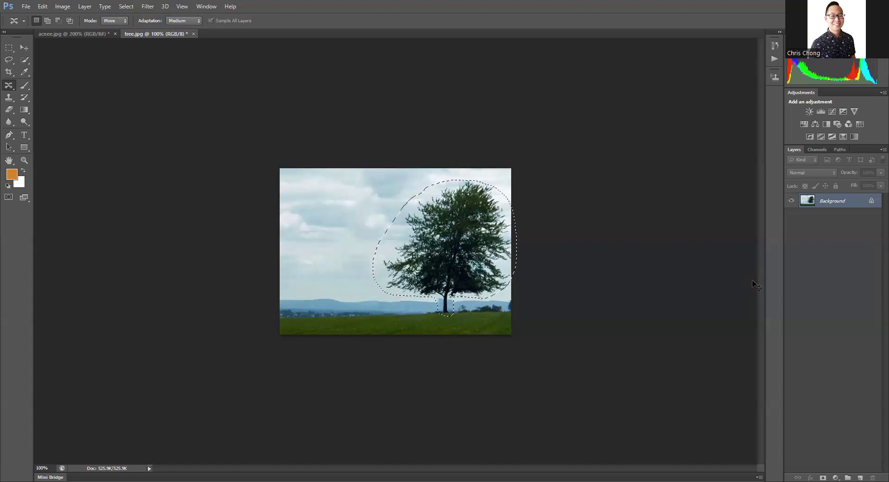
key(ctrl+d)
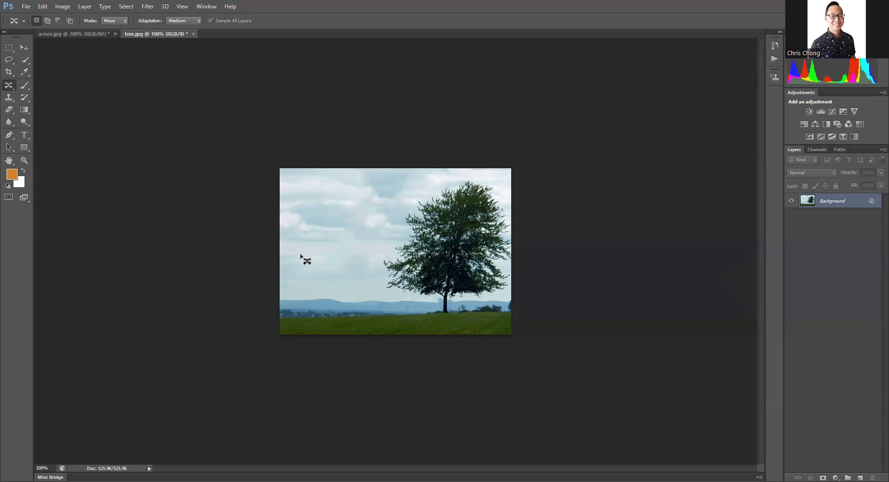
click(10, 86)
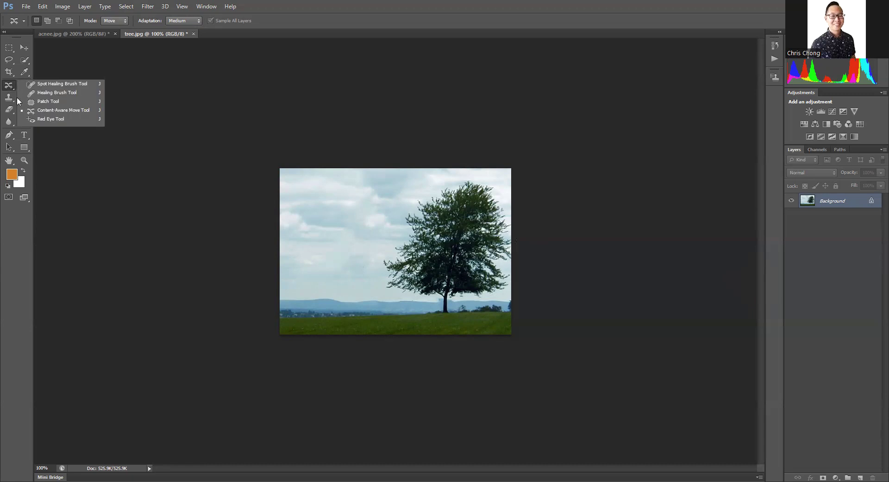
click(12, 89)
click(12, 88)
key(Return)
key(bracketright)
key(bracketright)
key(bracketright)
key(bracketright)
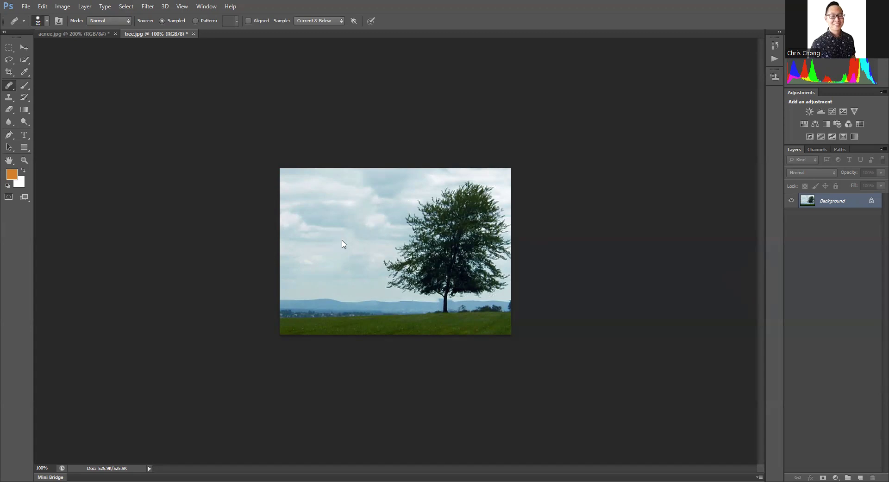
click(341, 241)
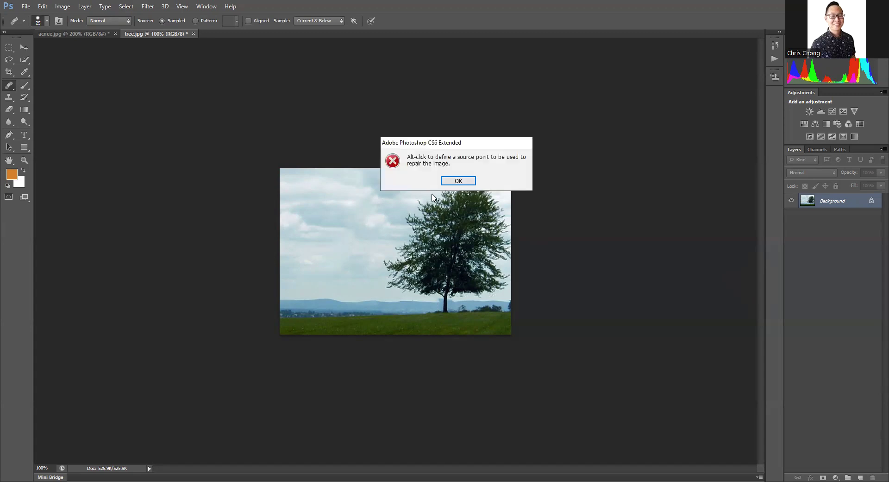
key(Return)
Step: Retouch the uneven patches in the open sky beside the tree with the content-aware Spot Healing Brush
right_click(9, 85)
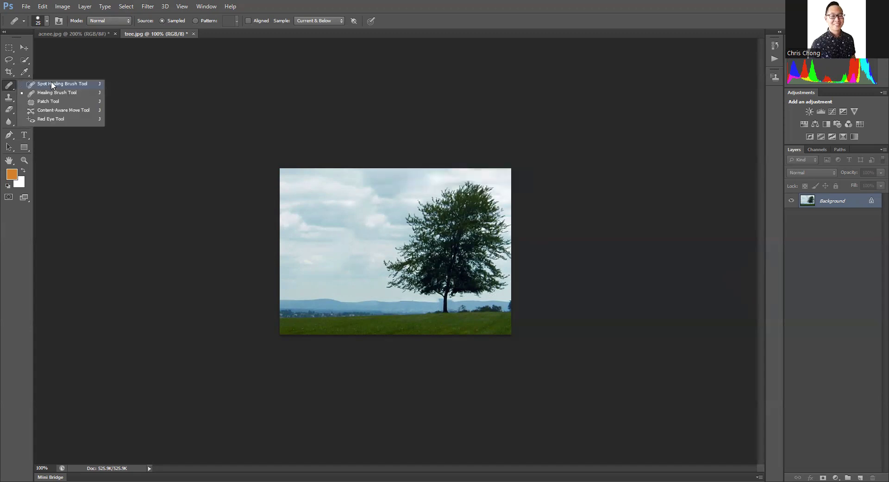
click(51, 85)
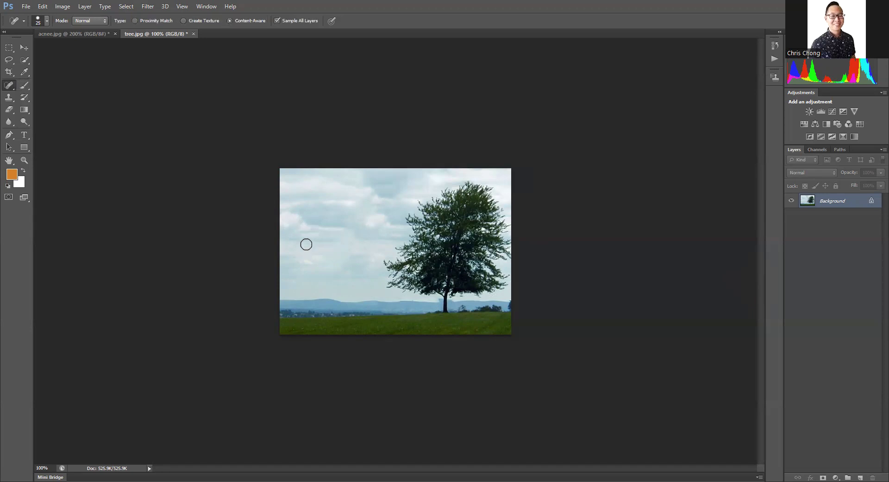
click(343, 240)
click(334, 241)
click(344, 237)
click(318, 255)
click(330, 254)
click(338, 245)
click(343, 237)
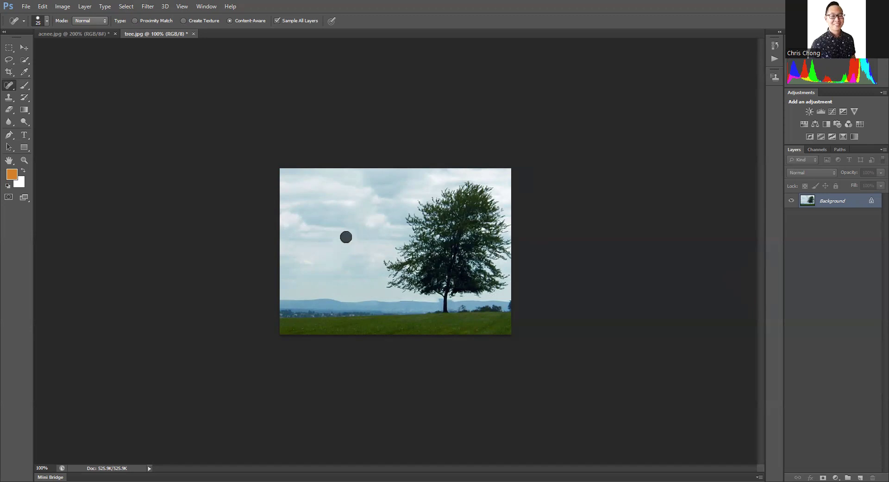
click(333, 239)
drag(306, 261, 313, 263)
click(348, 254)
Step: Lasso the dark bush at the photo's right edge, replace it with a Content-Aware fill at 100% opacity, and deselect
click(10, 62)
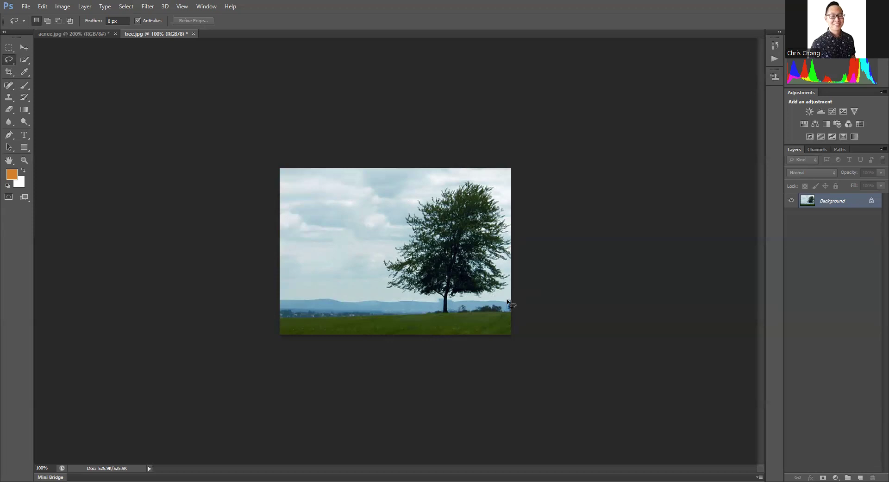
drag(508, 302, 509, 311)
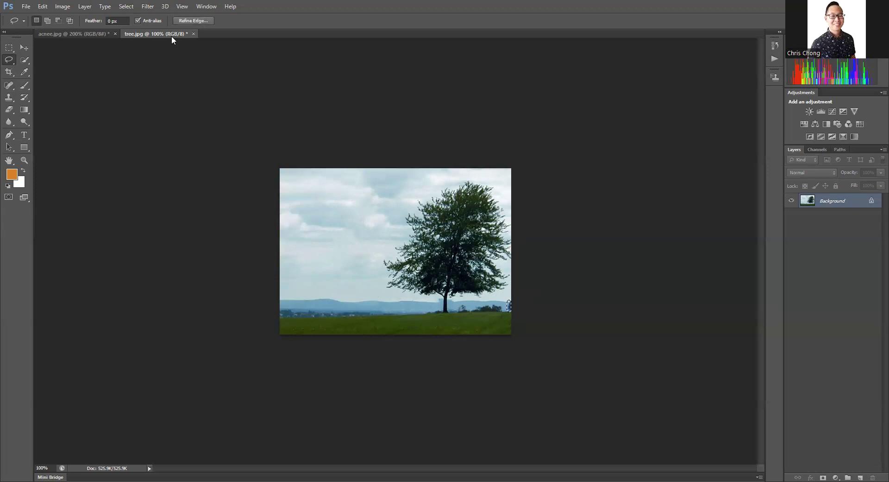
click(43, 6)
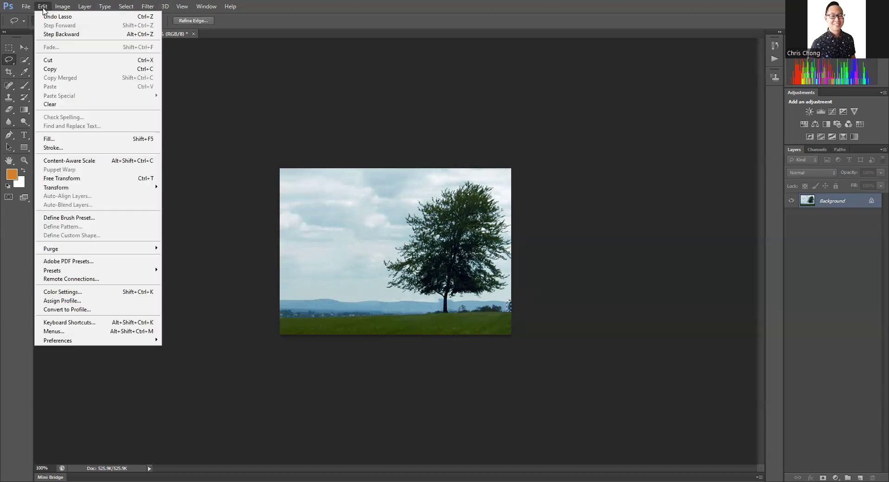
click(94, 139)
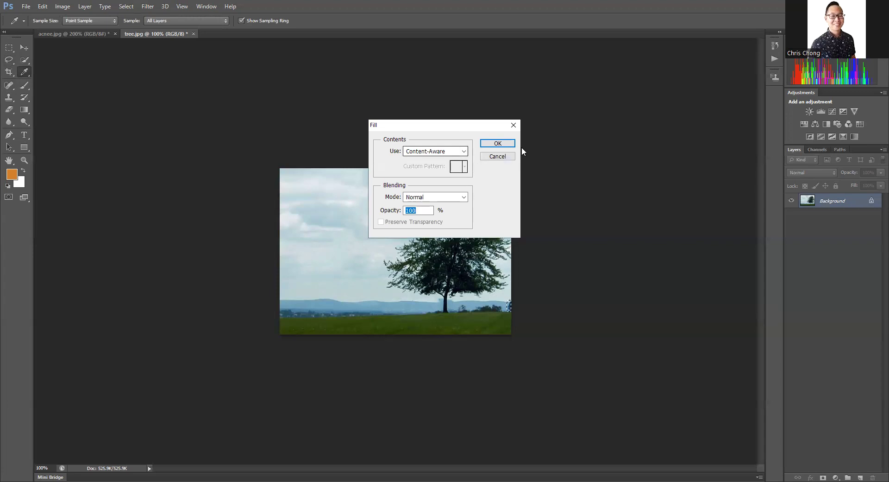
click(497, 144)
key(l)
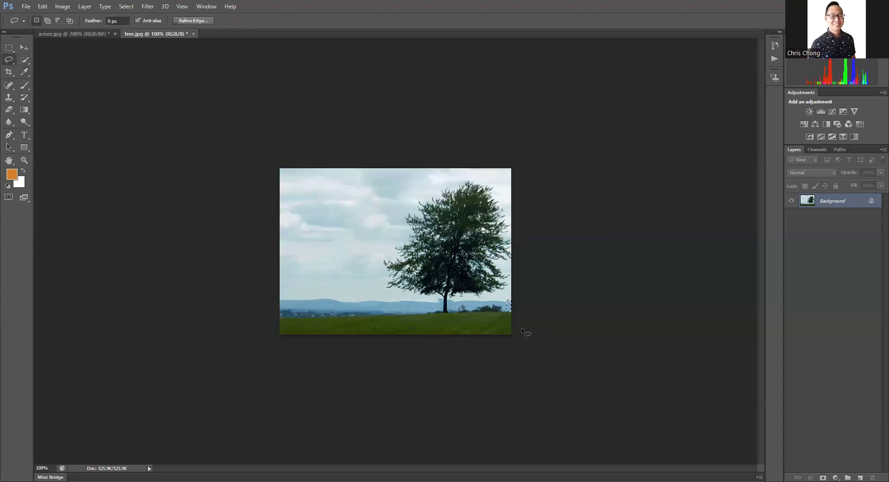
key(ctrl+d)
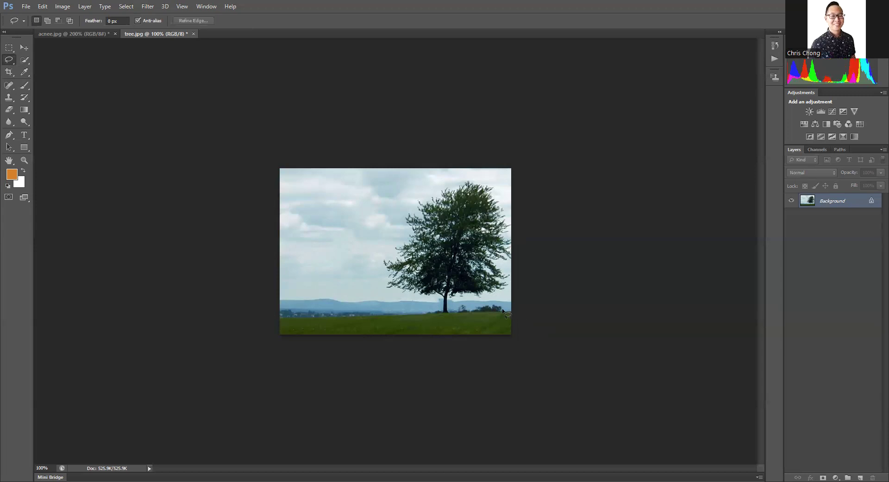
Step: Lasso the right end of the bushes on the horizon, replace it with a Content-Aware fill, and deselect
key(ctrl+plus)
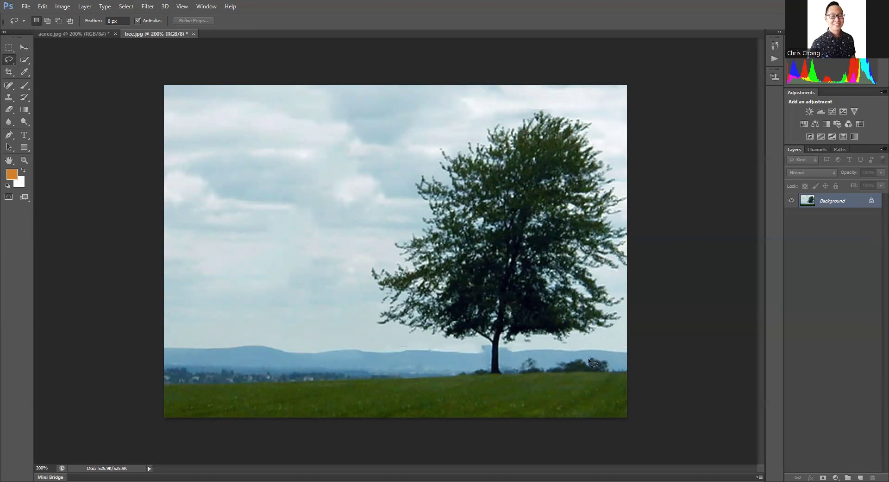
mouse_move(606, 372)
mouse_down()
mouse_move(605, 360)
mouse_move(589, 361)
mouse_up()
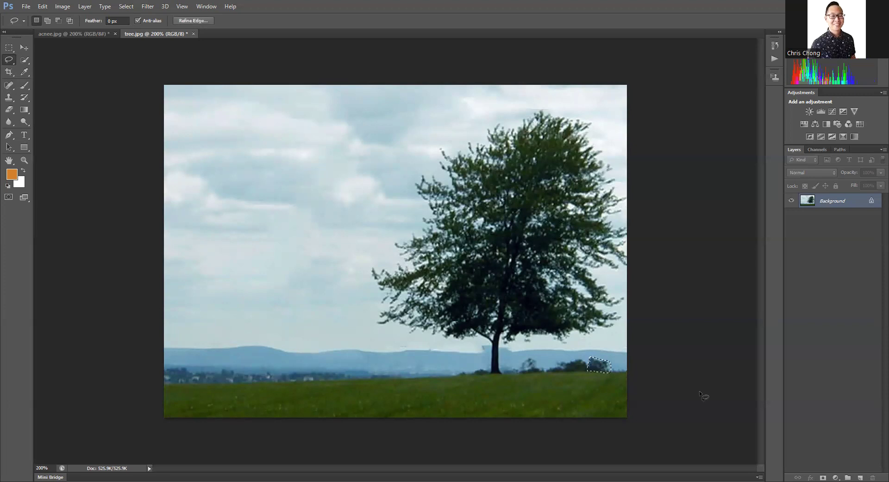
click(42, 6)
click(65, 137)
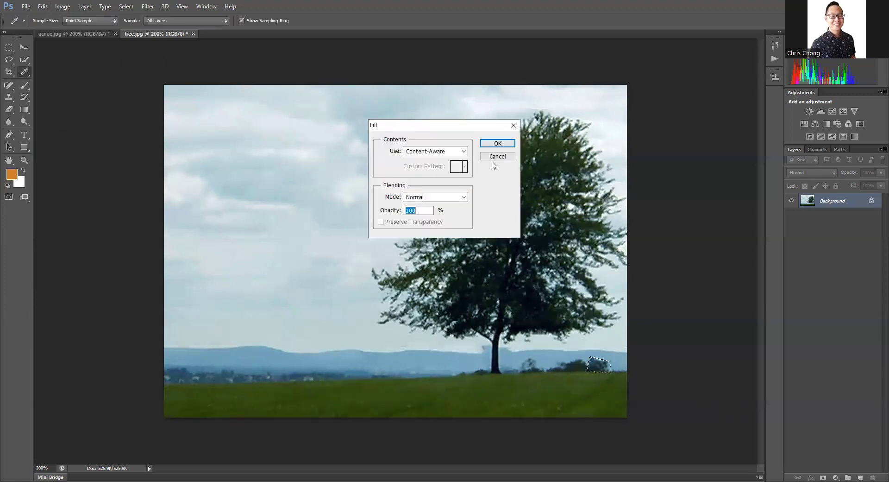
click(498, 144)
key(ctrl+d)
key(l)
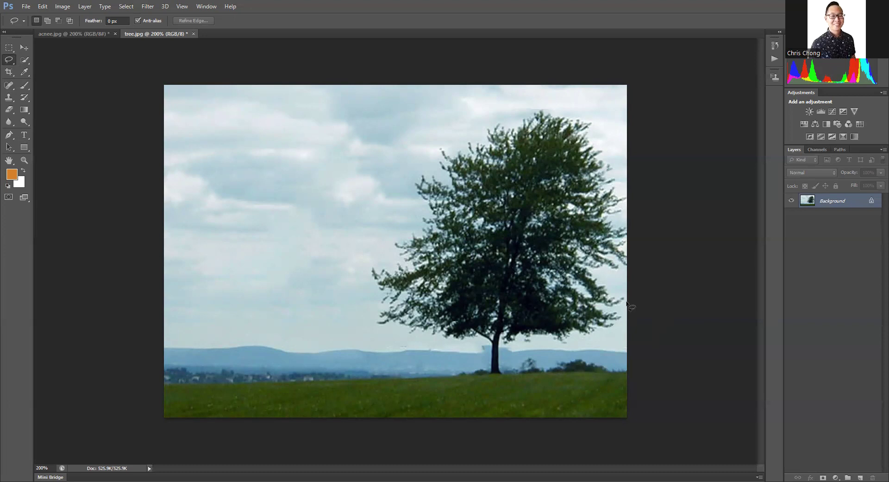
Step: Switch to the acnee.jpg image and set the Spot Healing Brush size to 15
click(75, 35)
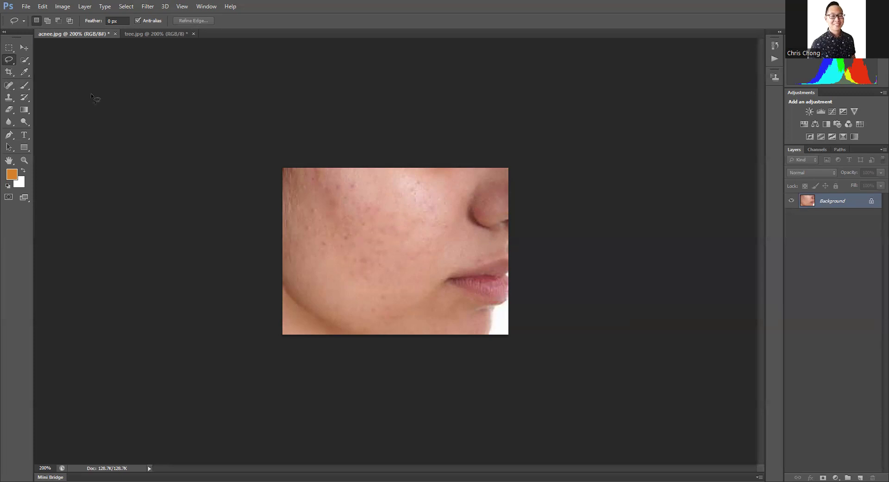
click(8, 88)
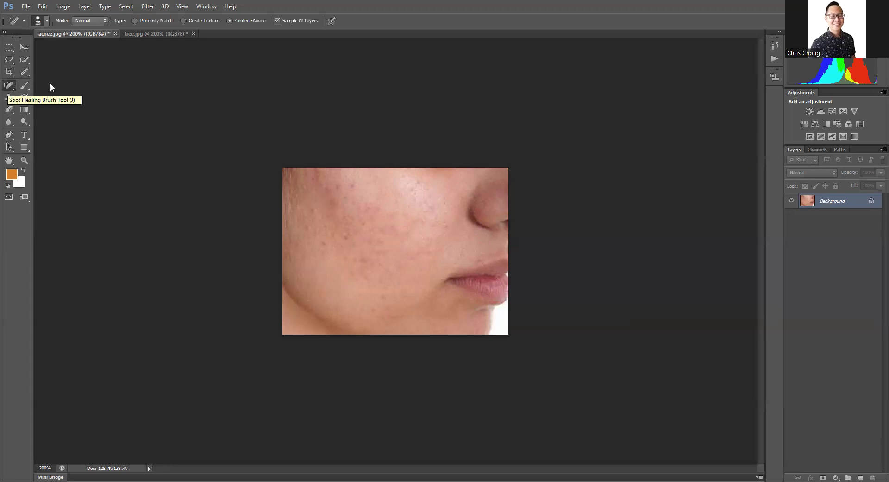
right_click(8, 85)
click(328, 203)
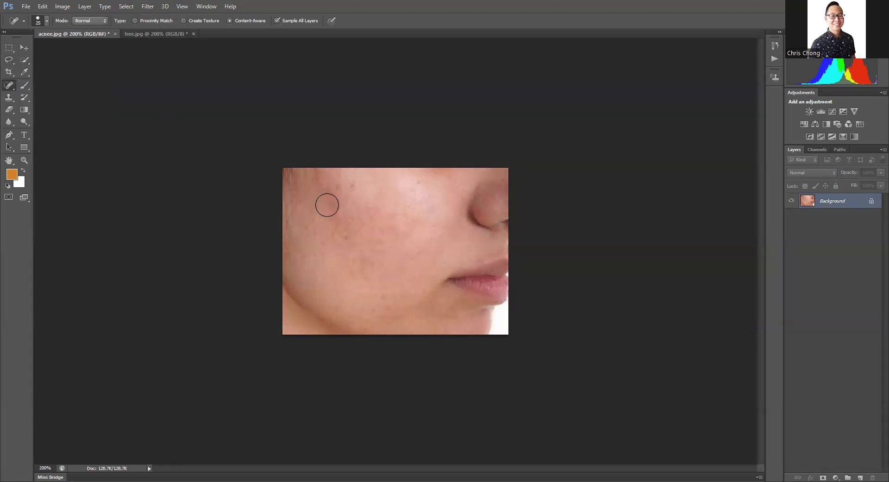
key(bracketleft)
key(bracketleft)
right_click(9, 85)
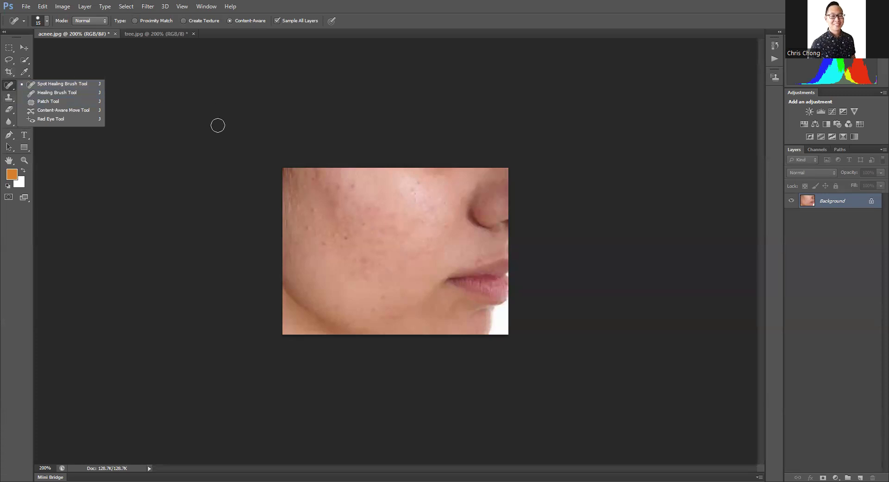
click(198, 137)
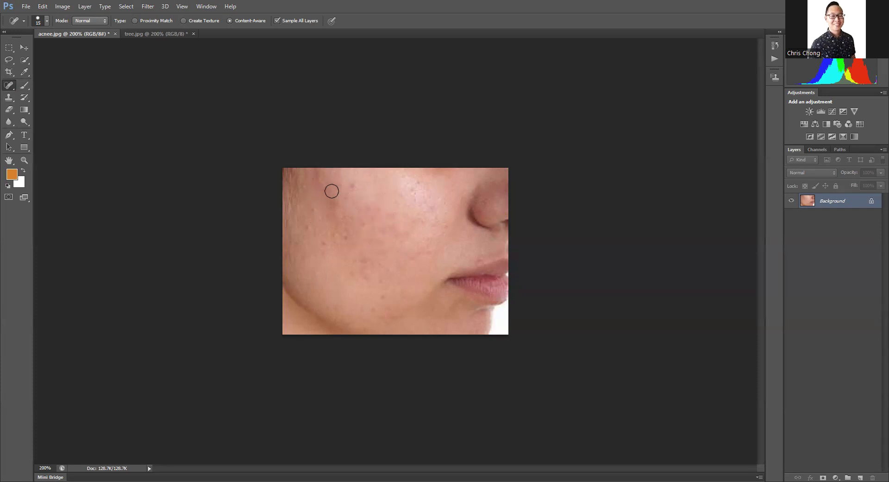
Step: Remove the dark acne spots across the cheek with the Spot Healing Brush
click(361, 210)
click(342, 186)
click(351, 186)
click(351, 221)
click(345, 241)
click(324, 243)
click(315, 210)
click(308, 228)
click(314, 207)
click(360, 258)
Step: Create a new layer and heal the cheek's remaining blemishes on it with the Spot Healing Brush
click(860, 476)
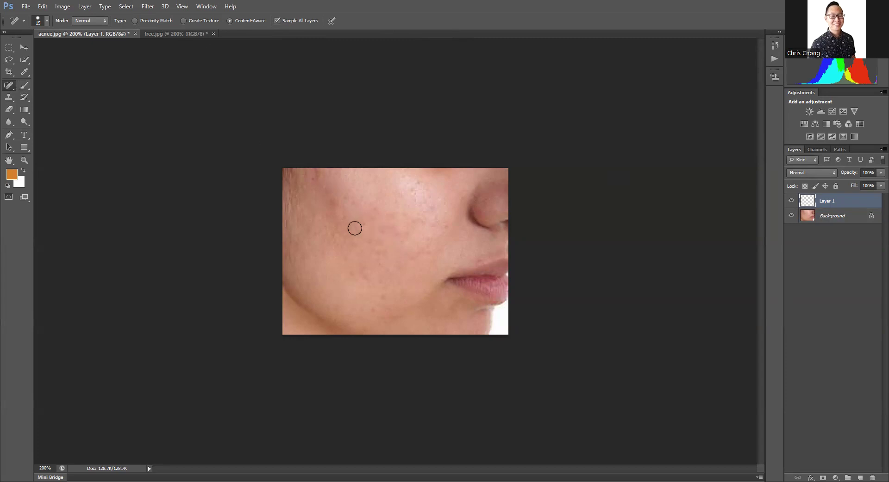
click(326, 215)
drag(332, 203, 332, 209)
mouse_move(311, 179)
mouse_down()
mouse_move(324, 195)
mouse_move(316, 223)
mouse_up()
click(340, 234)
drag(366, 272, 366, 272)
mouse_move(353, 268)
mouse_down()
mouse_move(350, 261)
mouse_move(377, 282)
mouse_move(372, 310)
mouse_up()
click(349, 257)
mouse_move(382, 245)
mouse_down()
mouse_move(385, 235)
mouse_move(420, 256)
mouse_move(433, 253)
mouse_move(427, 237)
mouse_up()
mouse_move(309, 210)
mouse_down()
mouse_move(334, 249)
mouse_move(335, 225)
mouse_up()
Step: Reduce the Spot Healing Brush size to 8 and heal the small spots on the middle and lower cheek
key([)
key([)
key([)
drag(348, 226, 353, 239)
drag(342, 236, 336, 233)
click(335, 231)
drag(363, 284, 362, 273)
click(392, 275)
Step: Toggle the visibility of Layer 1 to compare the skin before and after the retouching
click(791, 202)
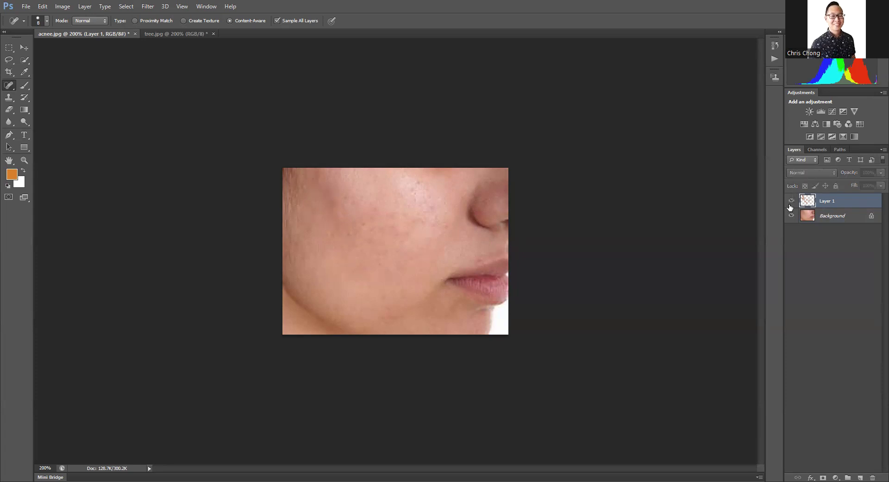
click(790, 203)
click(791, 202)
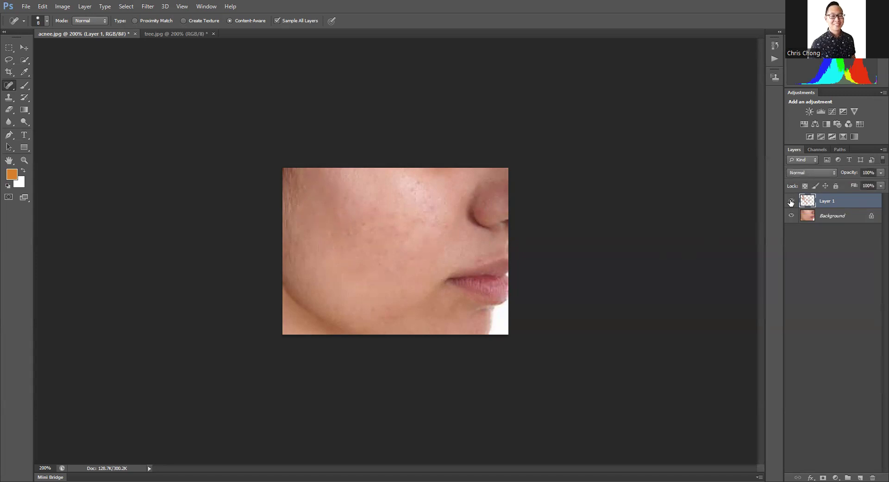
click(791, 202)
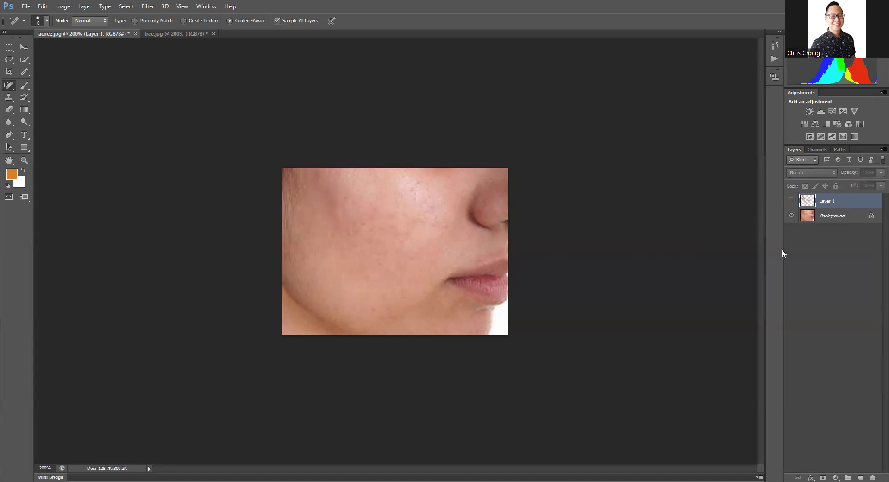
click(789, 201)
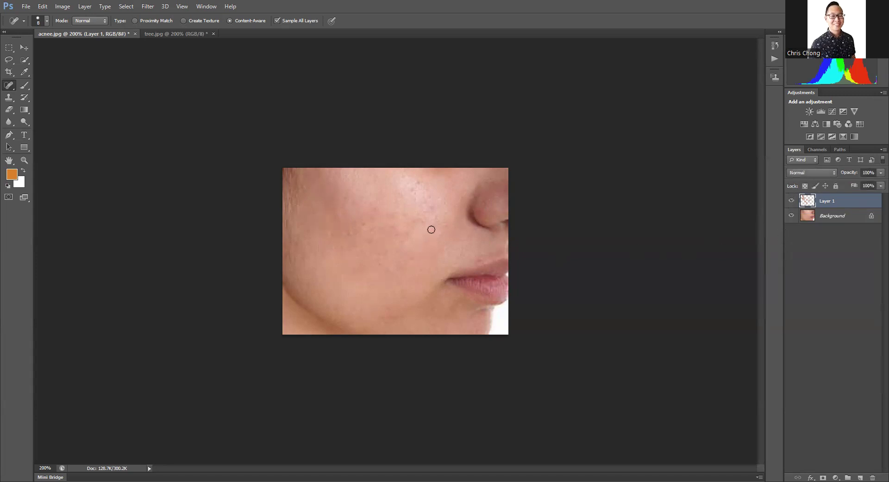
Step: Heal the few small marks left in the middle of the cheek on Layer 1
click(390, 215)
click(364, 224)
click(348, 198)
click(350, 232)
click(370, 243)
click(367, 227)
Step: Using the Healing Brush at size 10, sample clear cheek skin and paint it over the marks on the lower cheek
right_click(7, 86)
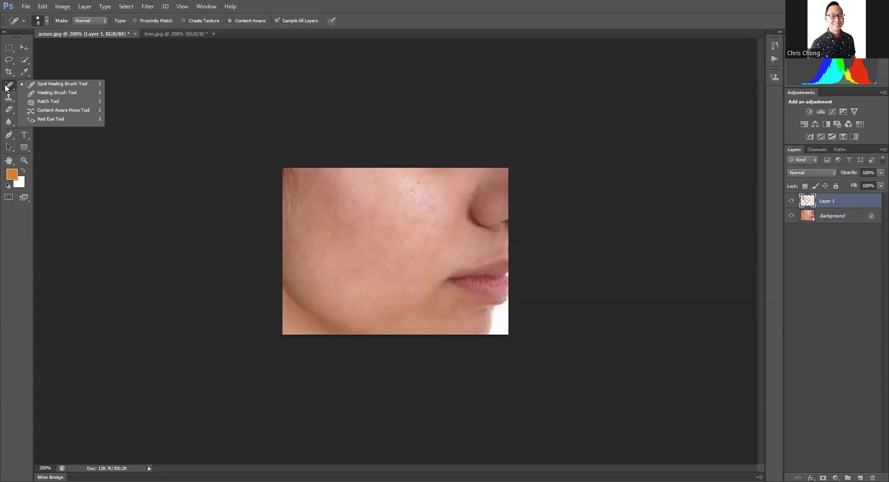
click(59, 95)
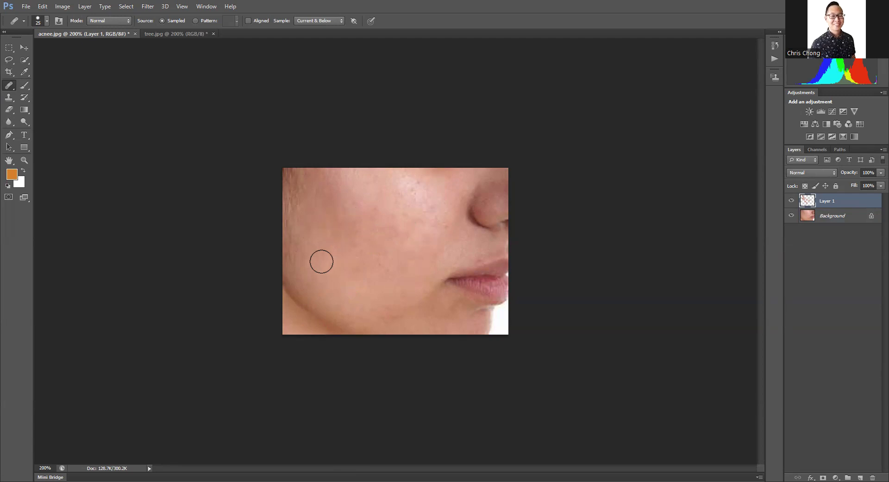
key(bracketleft)
key(bracketleft)
alt+click(315, 253)
click(456, 288)
key(alt)
alt+click(364, 192)
alt+click(347, 190)
click(391, 299)
drag(371, 306, 382, 294)
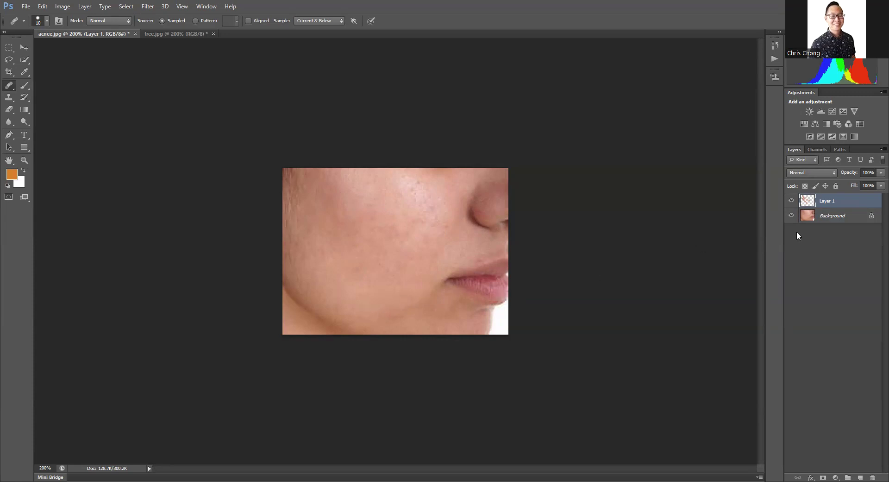
Step: Hide and show Layer 1 to review the healed cheek against the Background layer
click(792, 201)
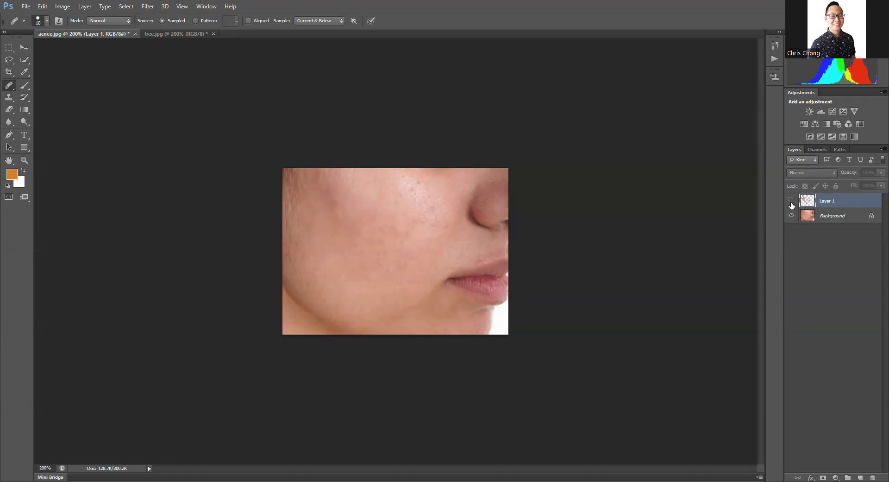
click(791, 201)
click(792, 202)
click(792, 202)
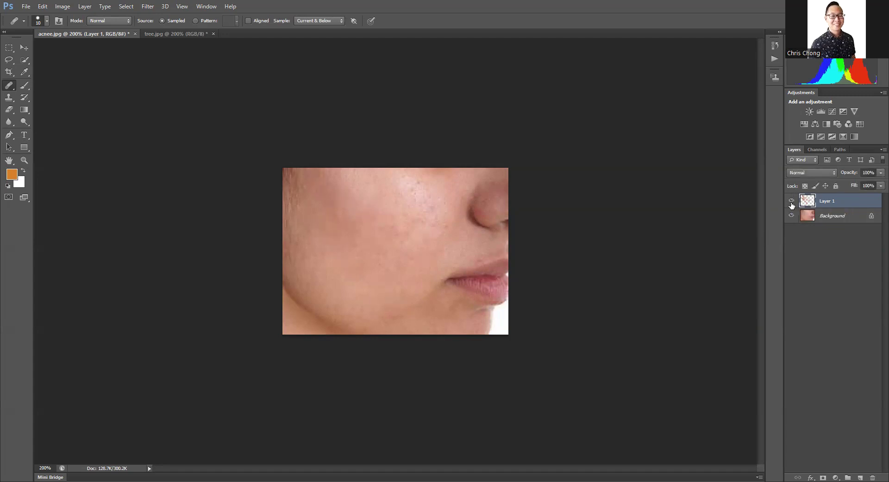